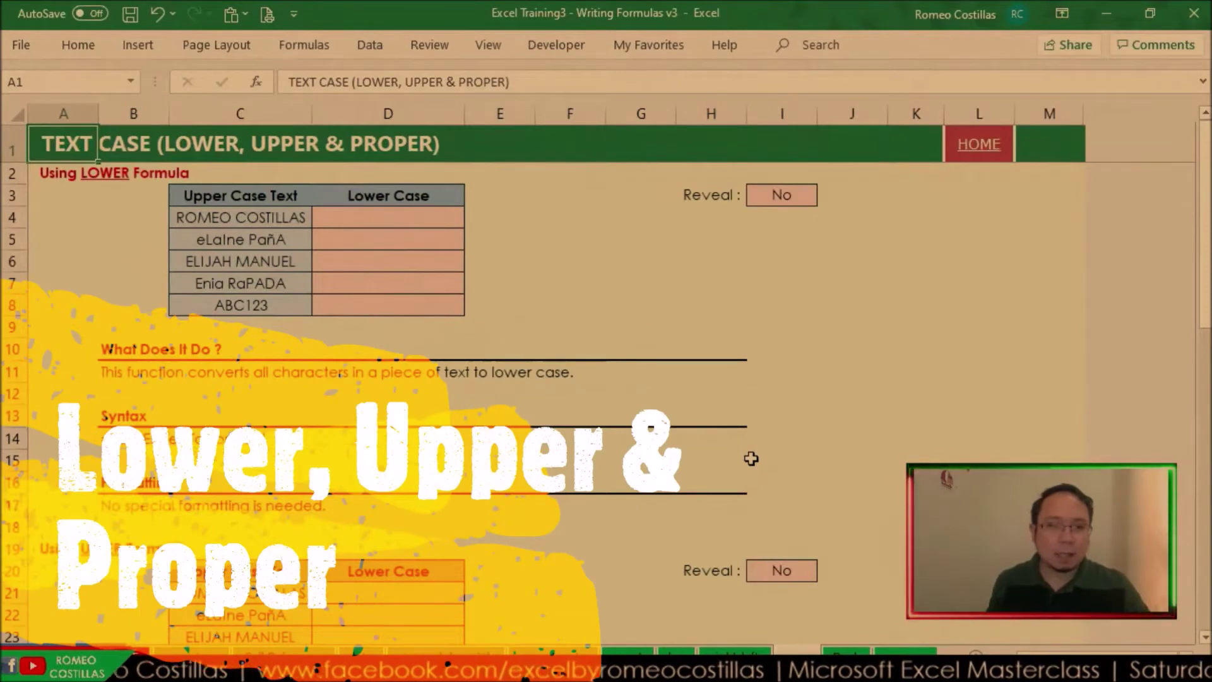
# Step: Enter the formula =LOWER(C4) in cell D4 to convert the first name to lower case
pyautogui.click(389, 219)
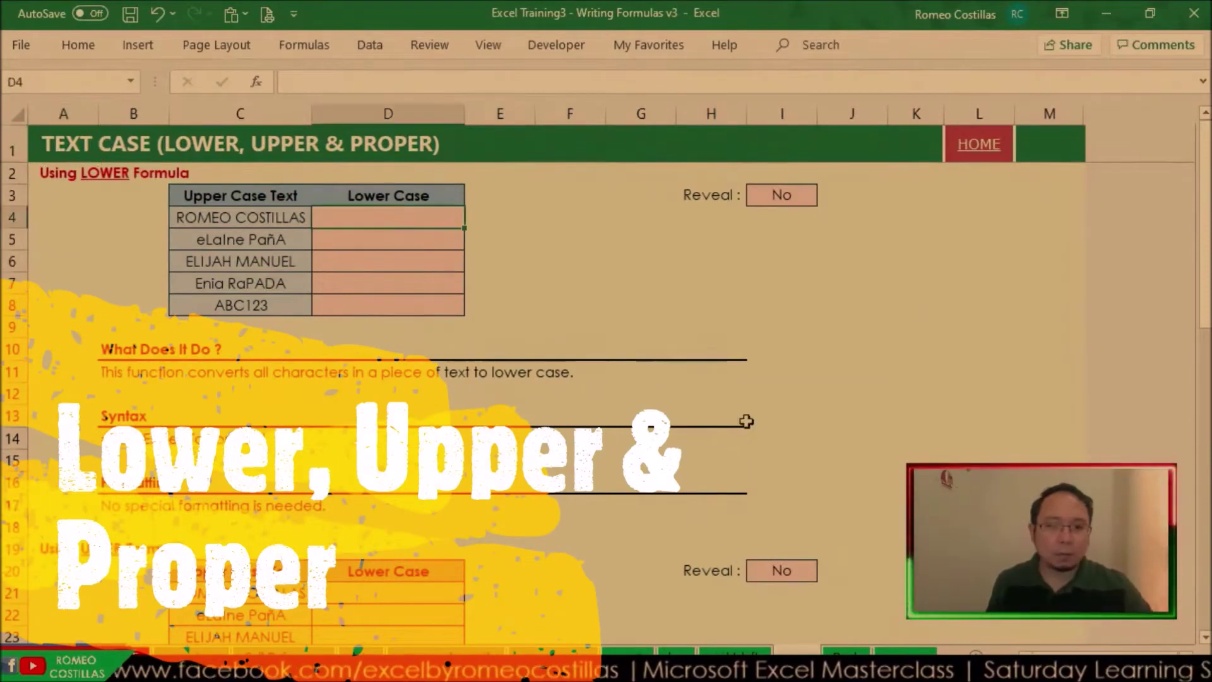
pyautogui.write('=')
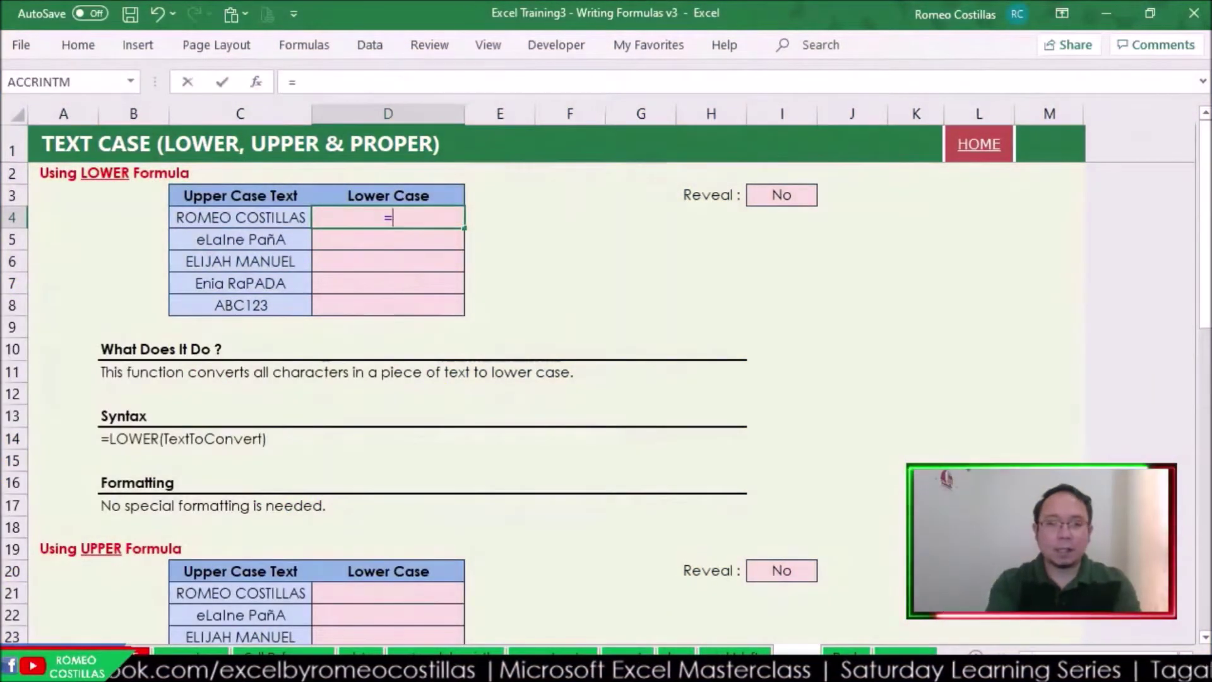
pyautogui.write('lowe')
pyautogui.press('Tab')
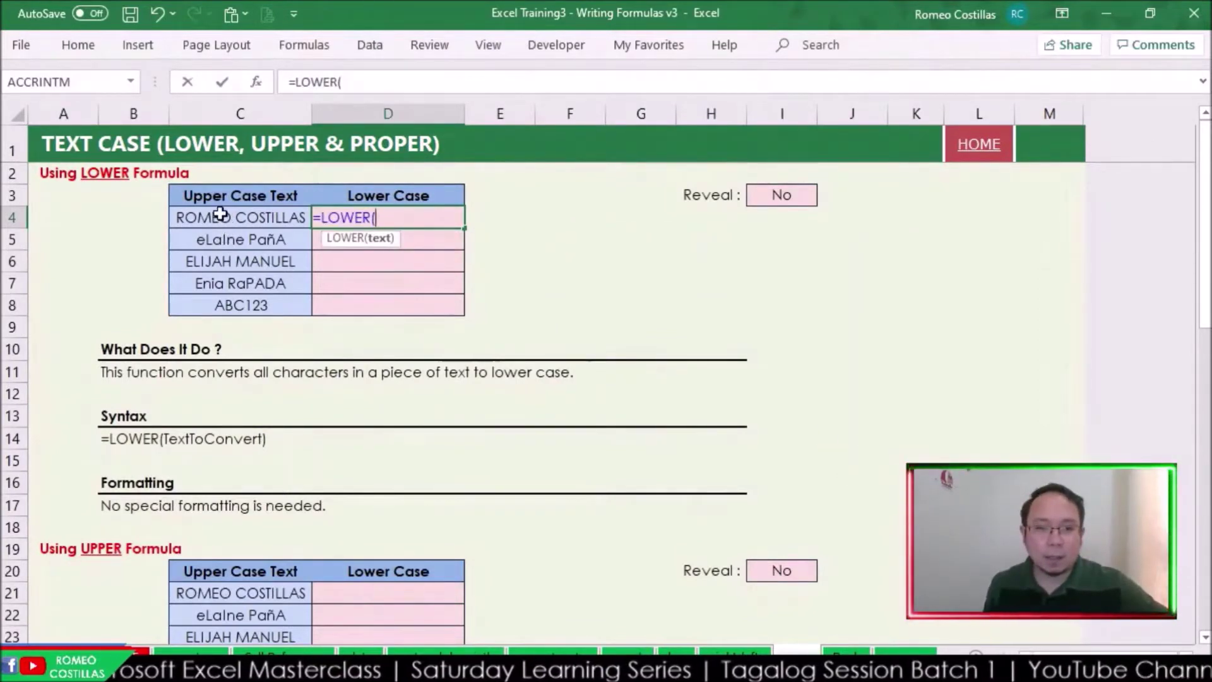
pyautogui.click(220, 215)
pyautogui.press('Return')
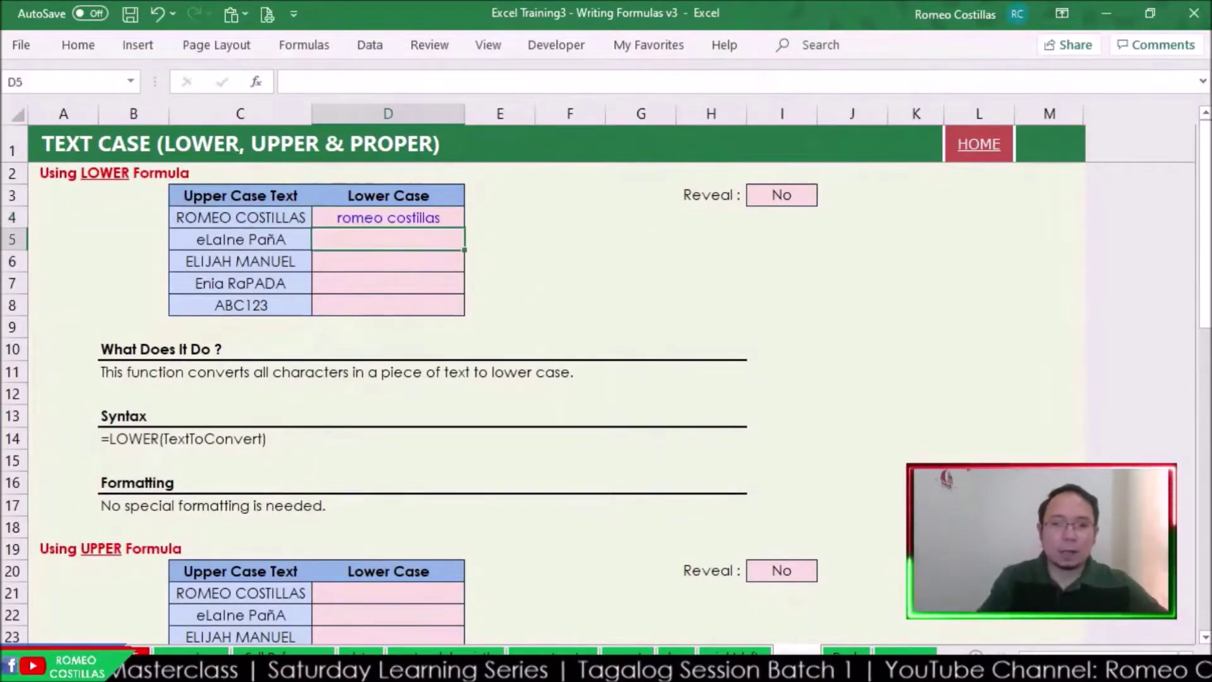
# Step: Fill the LOWER formula from D4 down through D8 and check the copied formula in D7
pyautogui.click(386, 216)
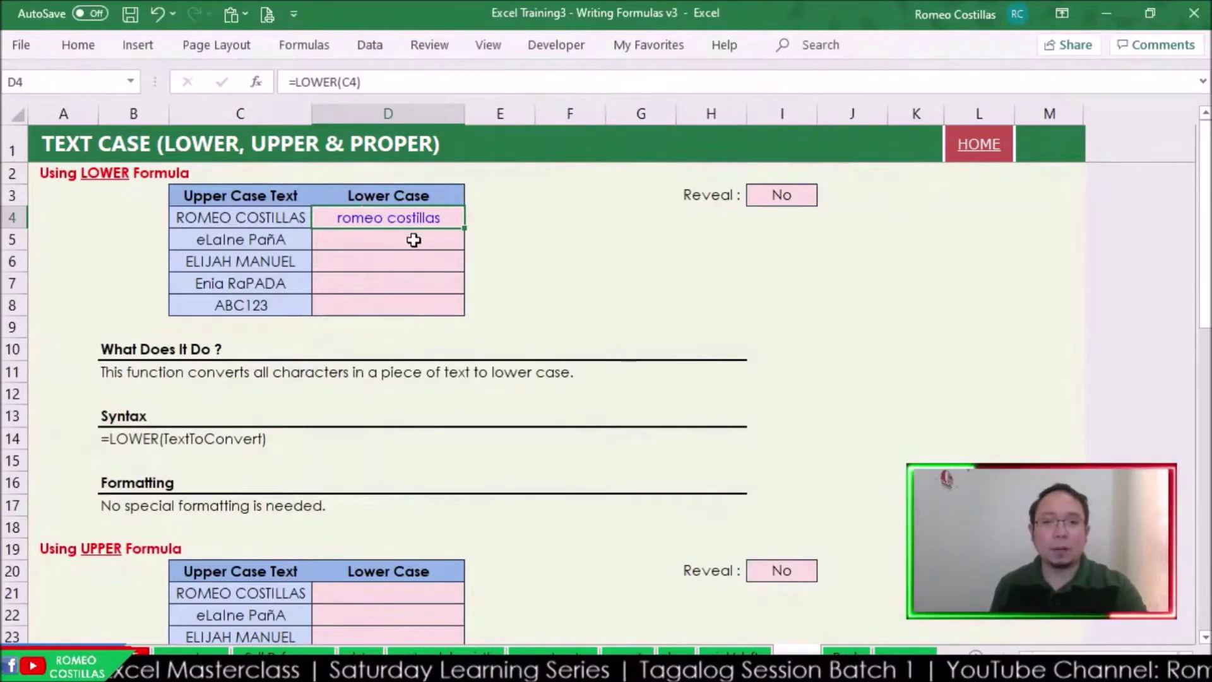
pyautogui.moveTo(468, 228); pyautogui.dragTo(460, 313)
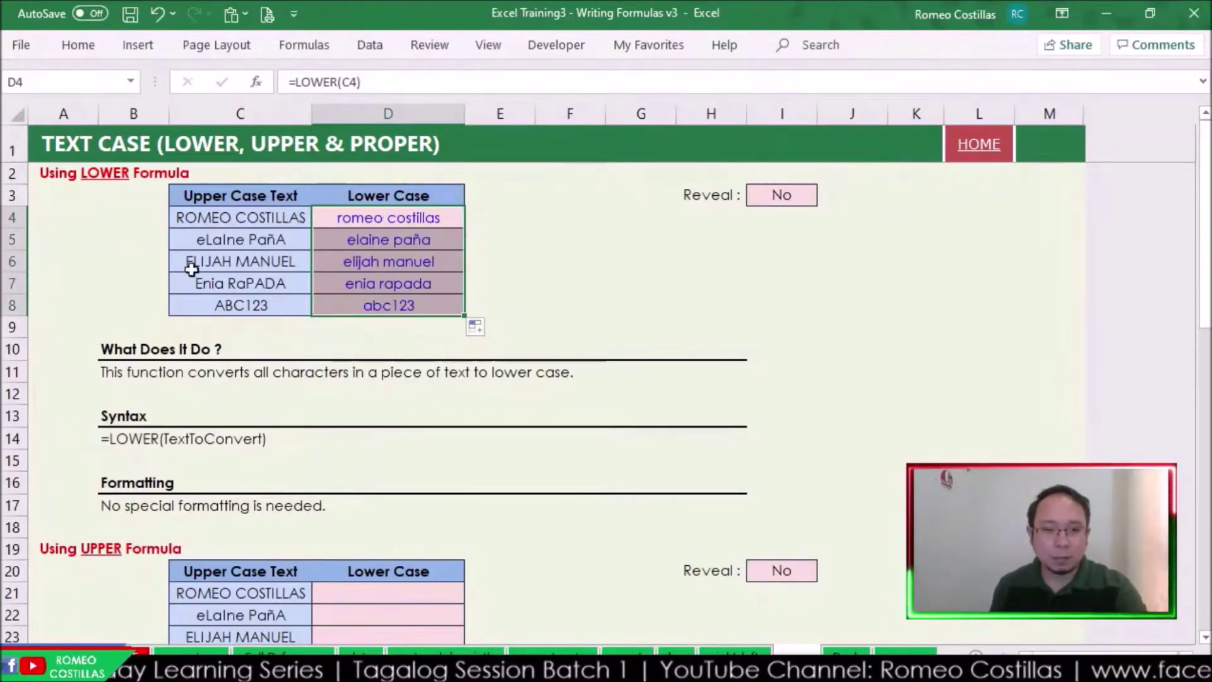
pyautogui.click(389, 288)
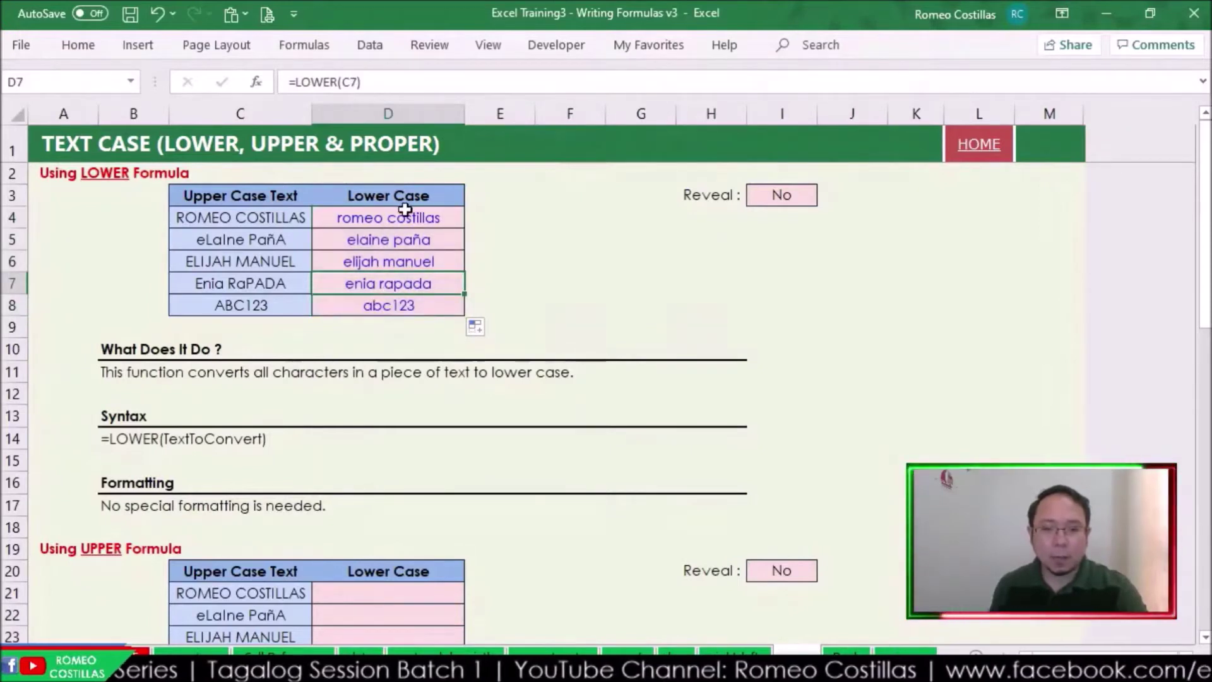
# Step: Set the Reveal option in I3 beside the LOWER table to Yes
pyautogui.click(803, 196)
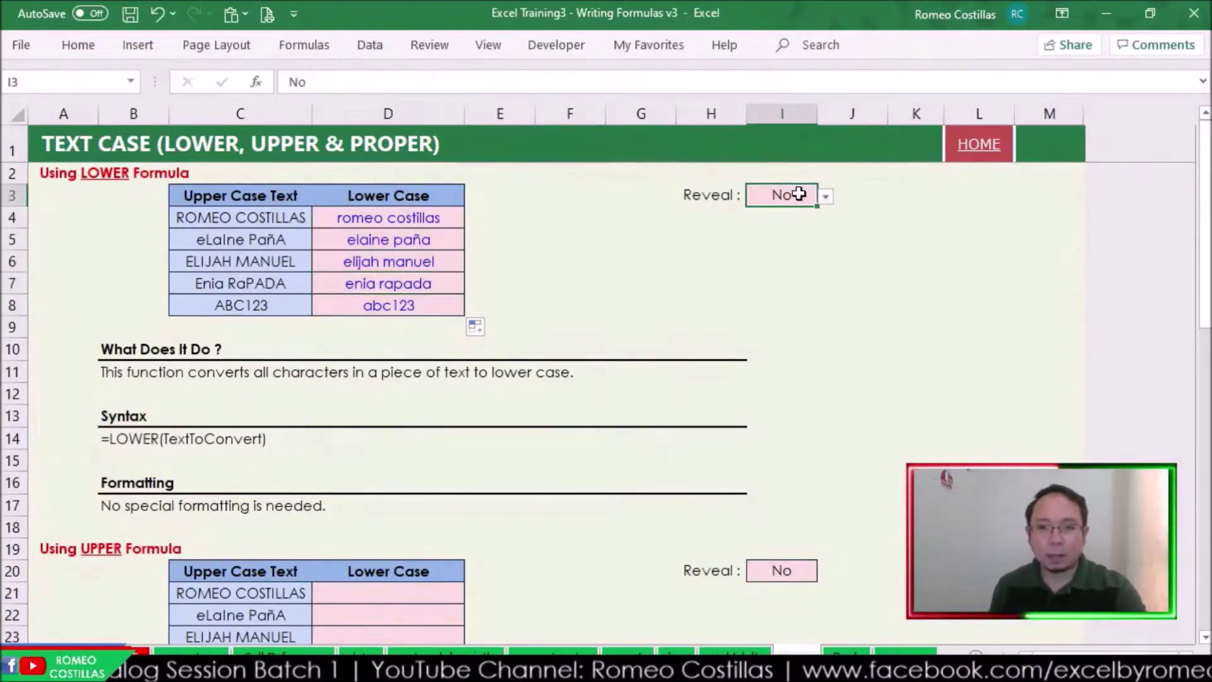
pyautogui.click(826, 197)
pyautogui.click(820, 212)
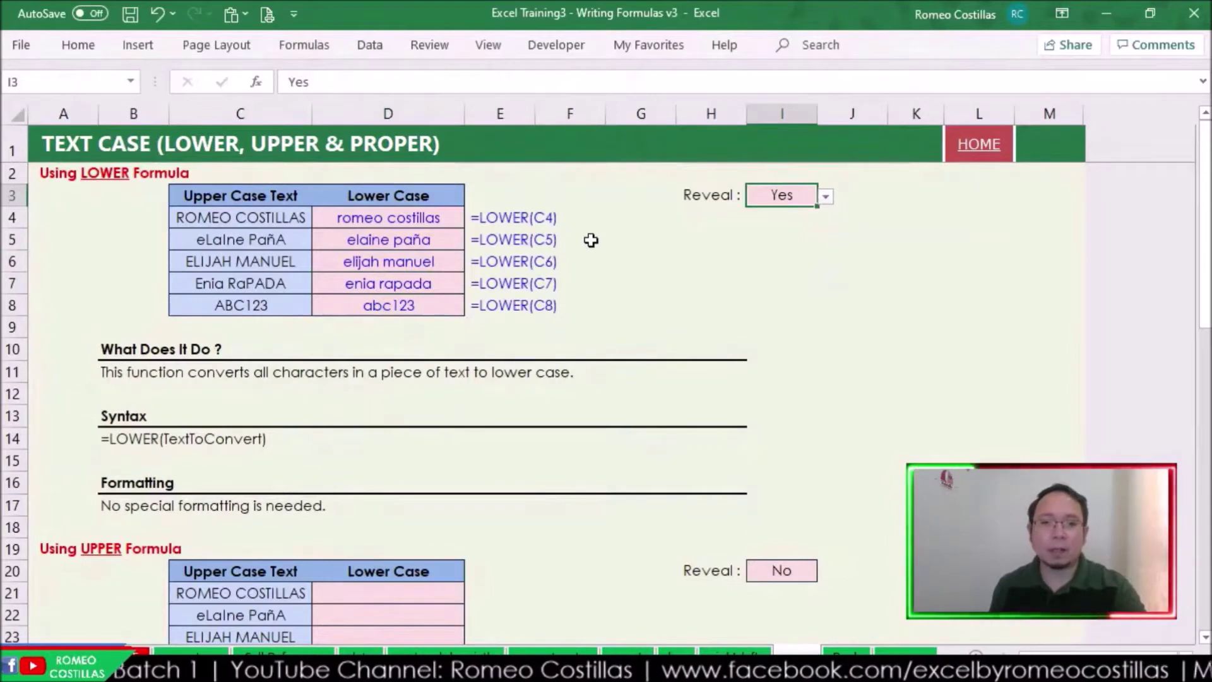
# Step: Change the result column header of the UPPER table in D20 to "Upper Case"
pyautogui.scroll(-3, 681, 494)
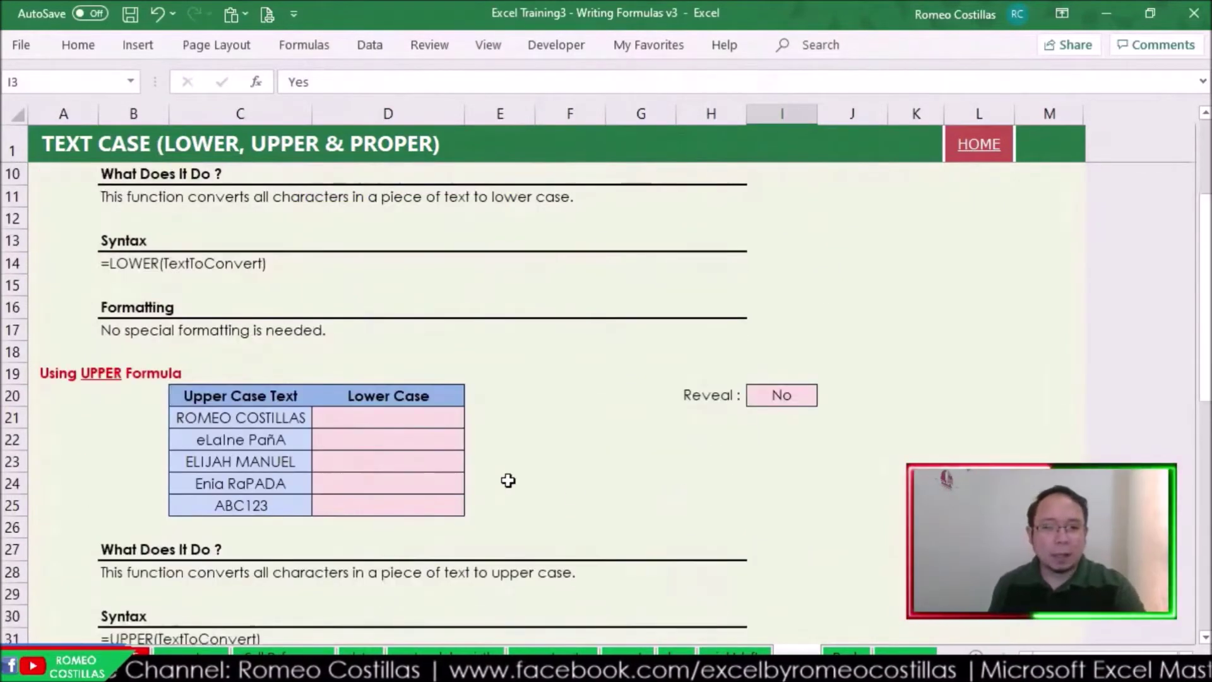
pyautogui.click(423, 416)
pyautogui.click(425, 399)
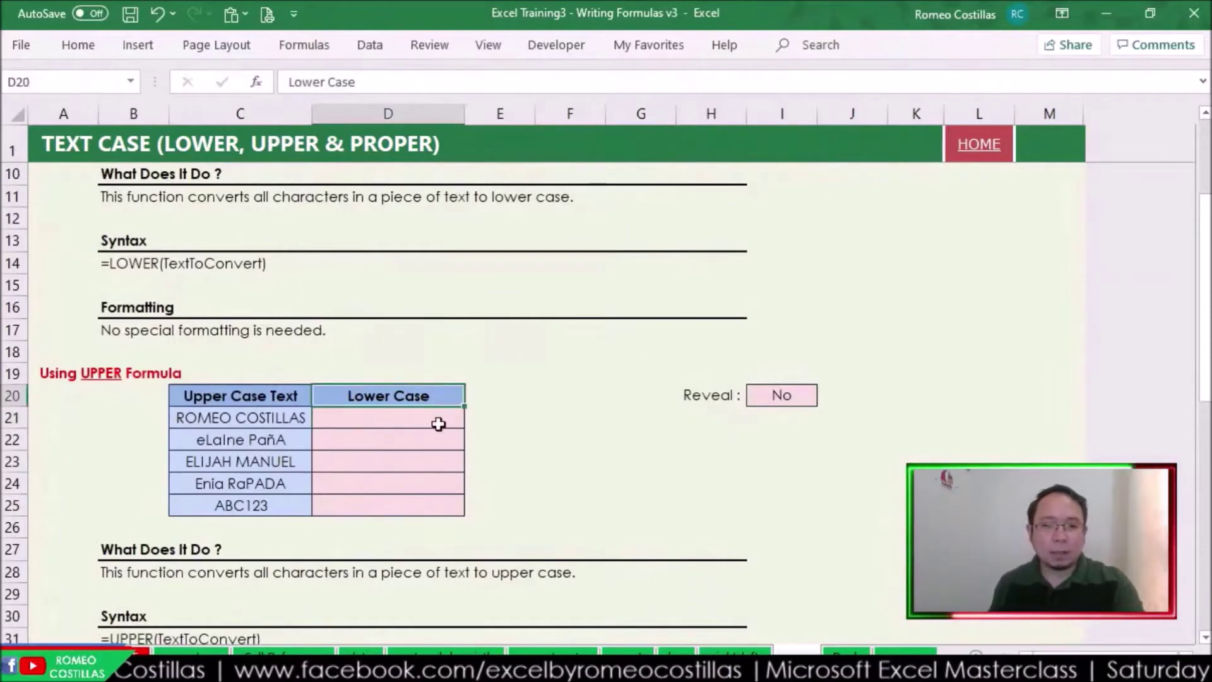
pyautogui.press('F2')
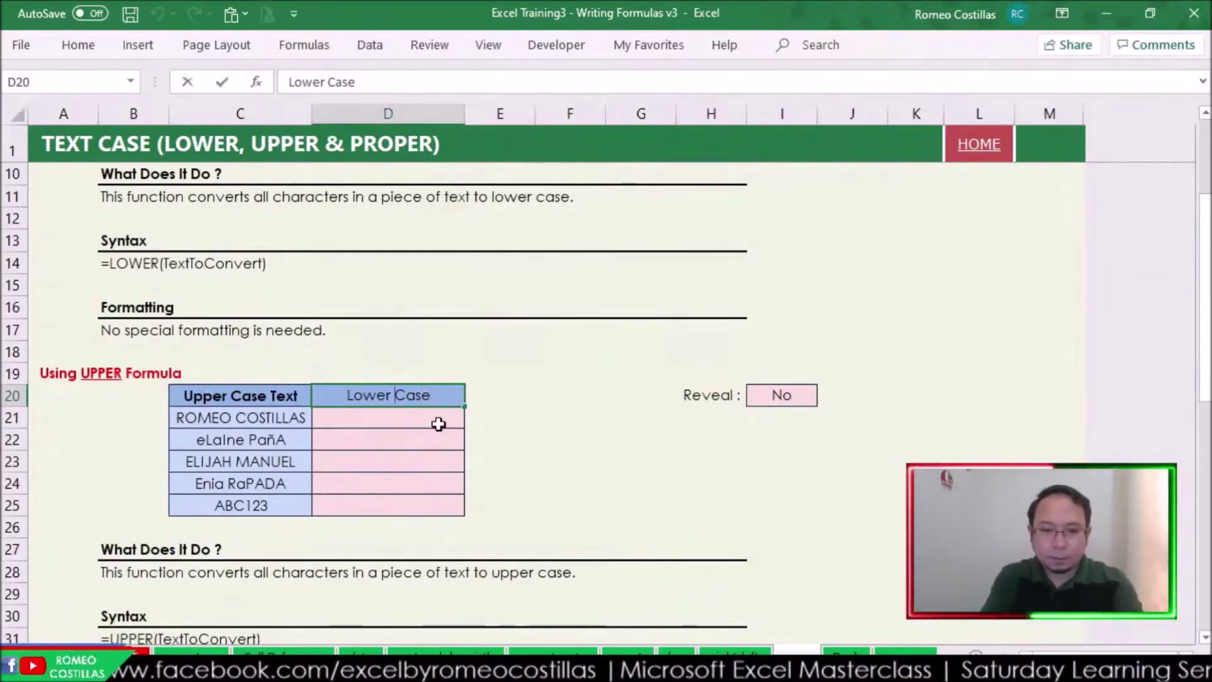
pyautogui.press('BackSpace')
pyautogui.press('BackSpace')
pyautogui.press('BackSpace')
pyautogui.press('BackSpace')
pyautogui.press('BackSpace')
pyautogui.press('BackSpace')
pyautogui.write('Upper')
pyautogui.press('Return')
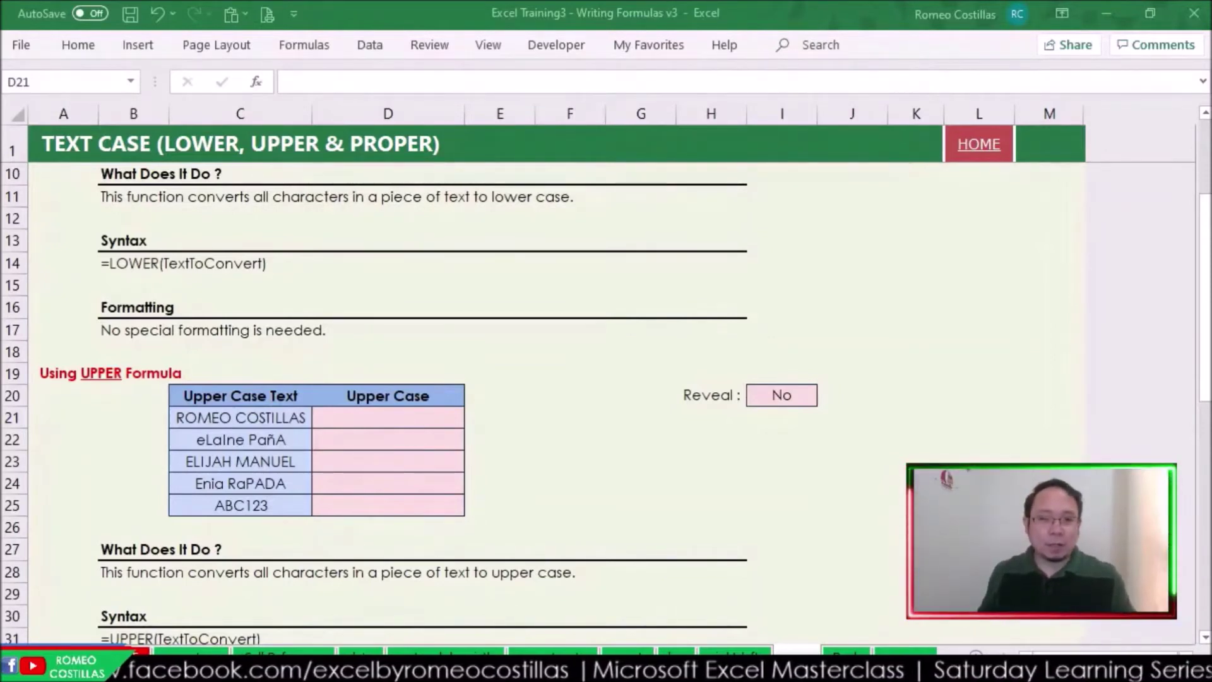
# Step: Enter the formula =UPPER(C21) in cell D21 to convert the first name to upper case
pyautogui.click(362, 407)
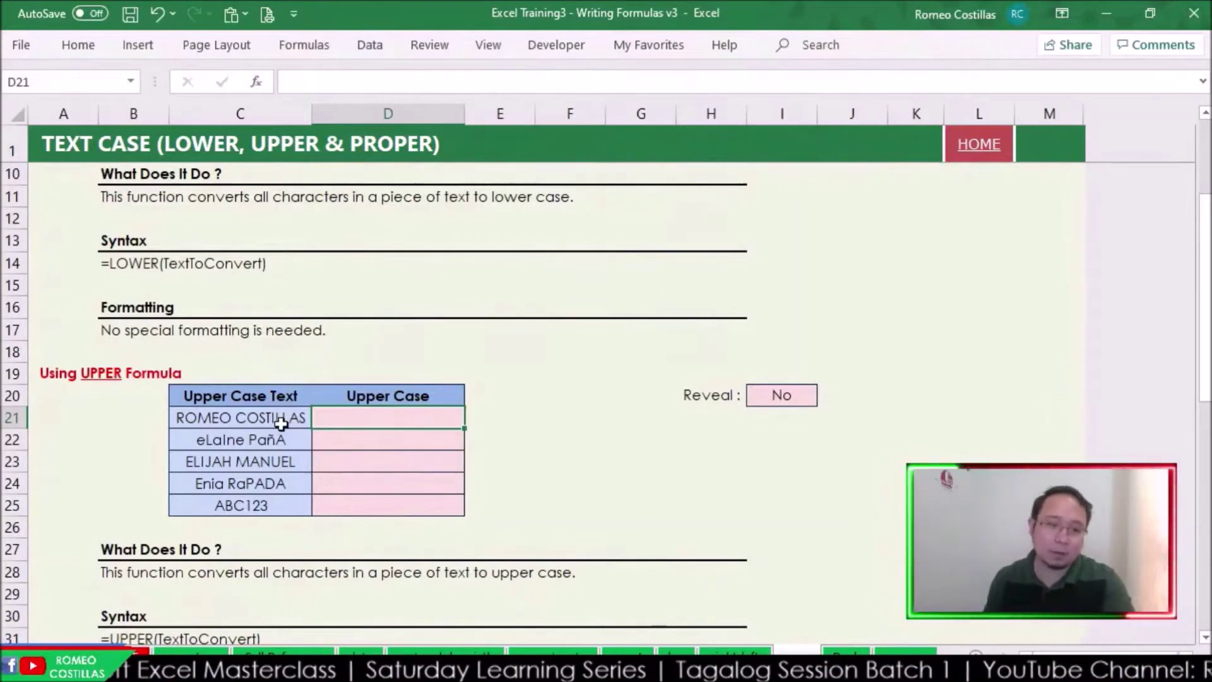
pyautogui.write('=')
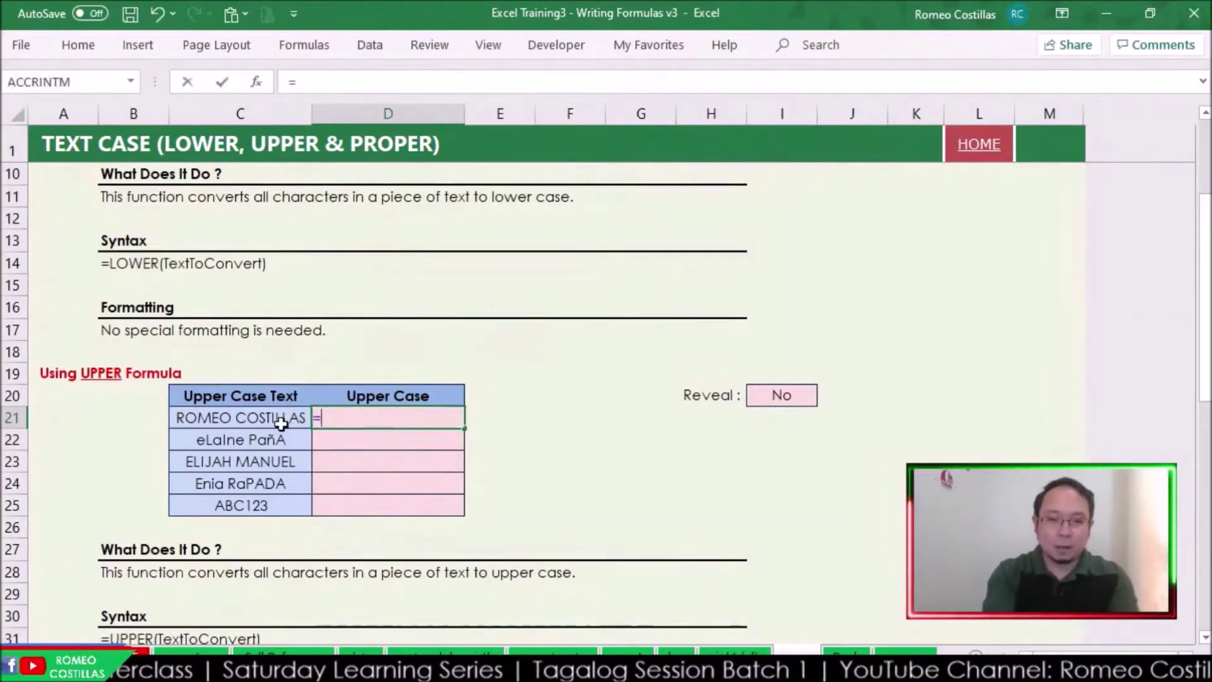
pyautogui.write('upper')
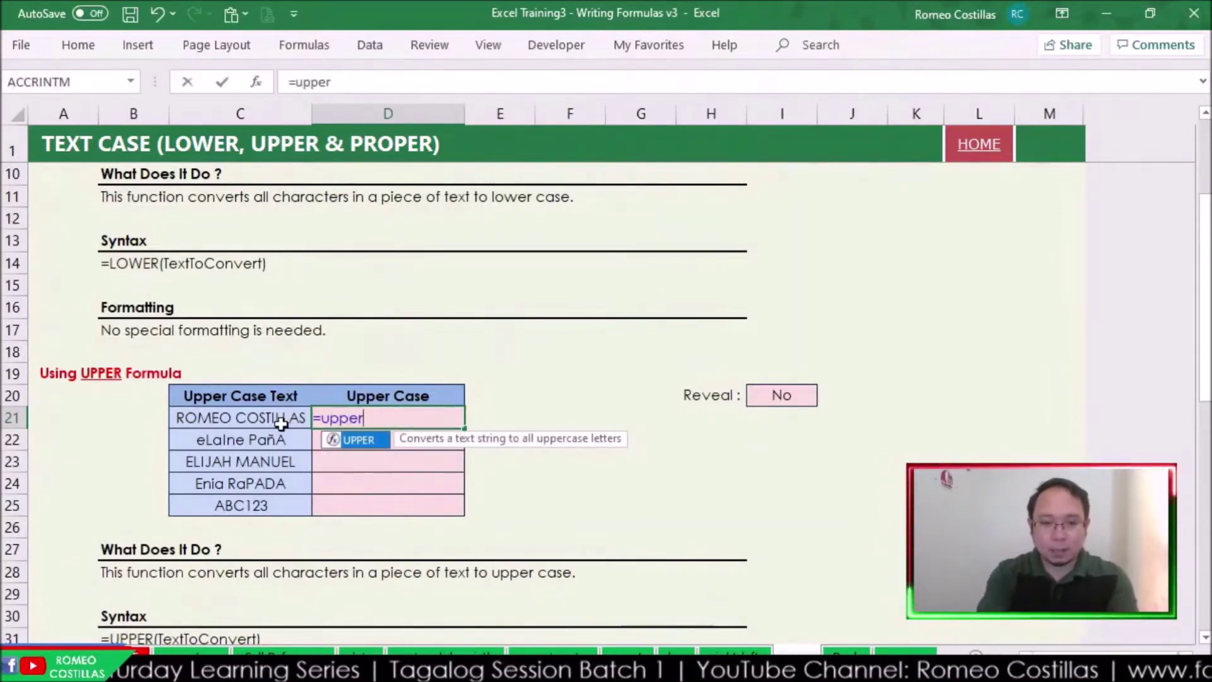
pyautogui.press('Tab')
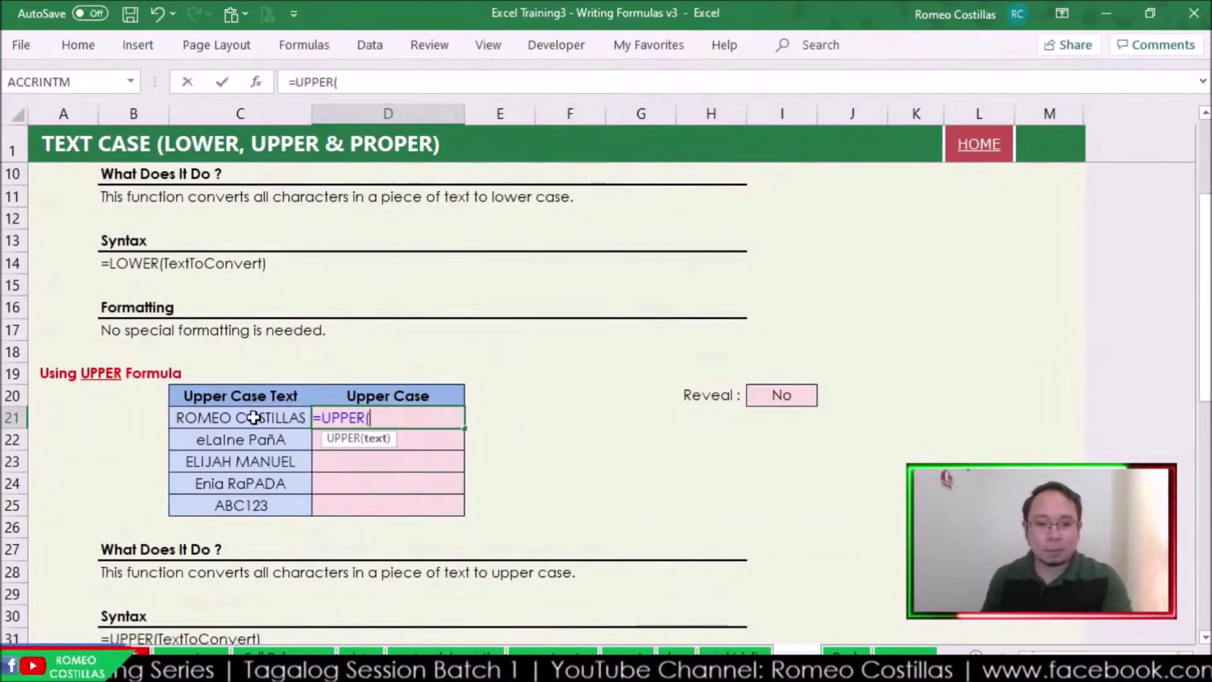
pyautogui.click(253, 417)
pyautogui.press('Return')
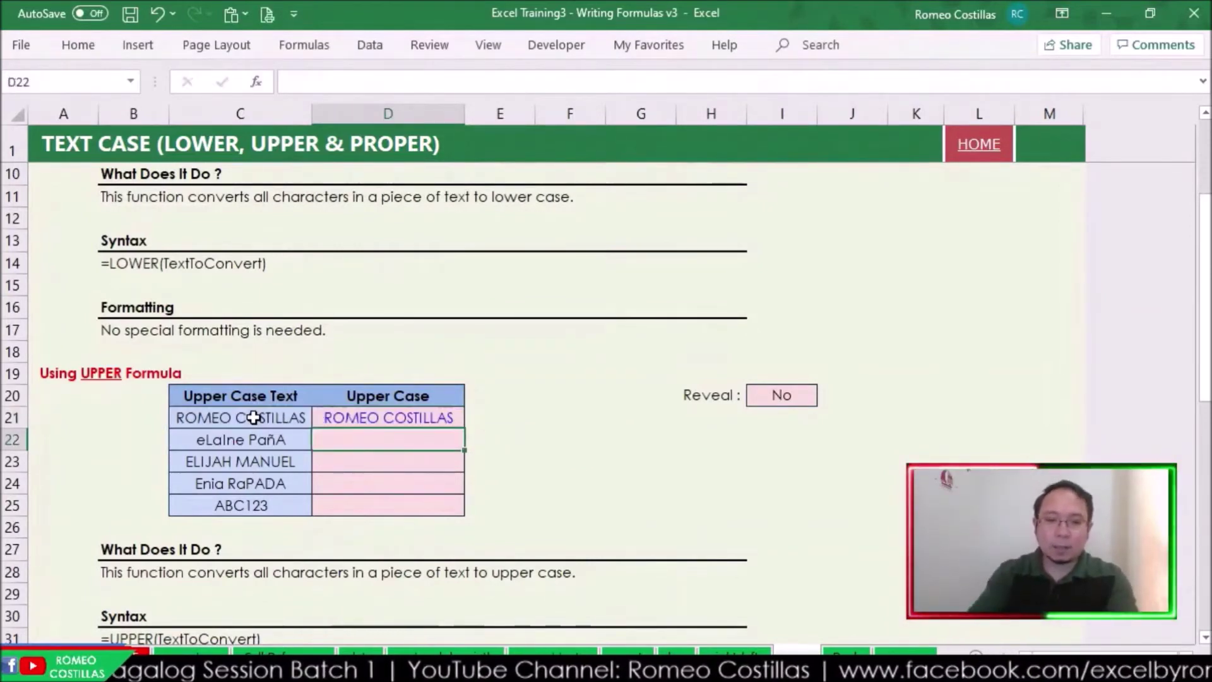
# Step: Fill the UPPER formula from D21 down through D25 and compare it with the source text in C22 and C23
pyautogui.click(409, 417)
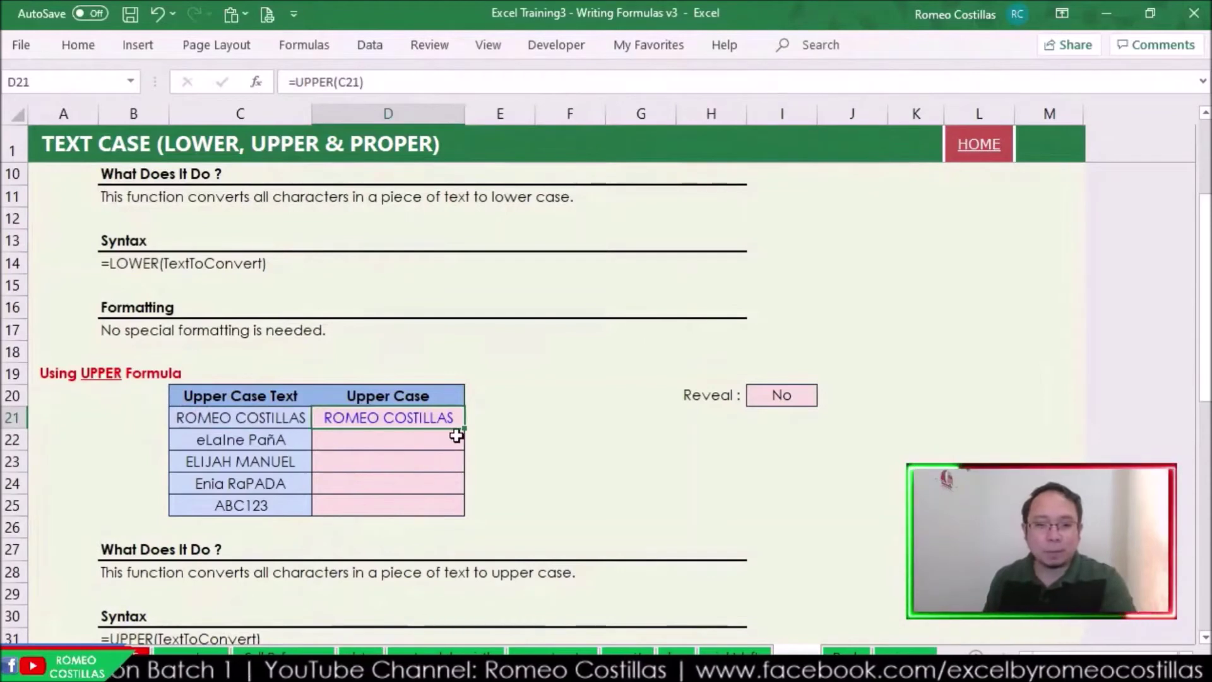
pyautogui.moveTo(465, 428); pyautogui.dragTo(459, 509)
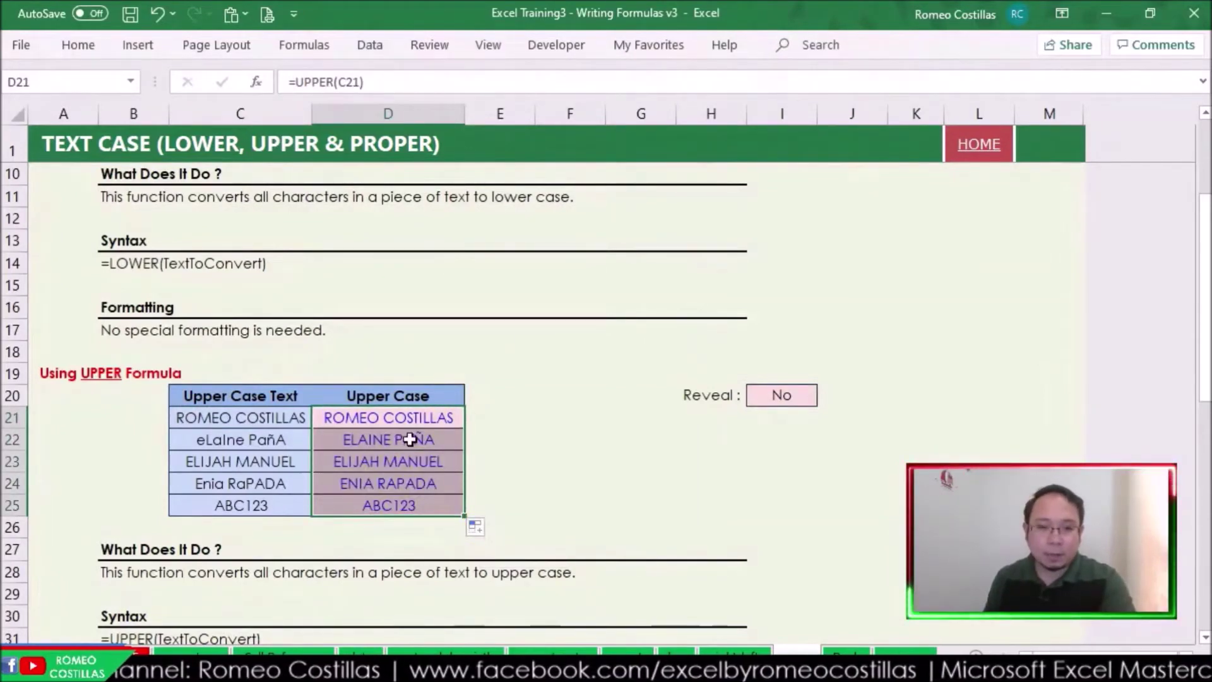
pyautogui.click(251, 440)
pyautogui.click(246, 463)
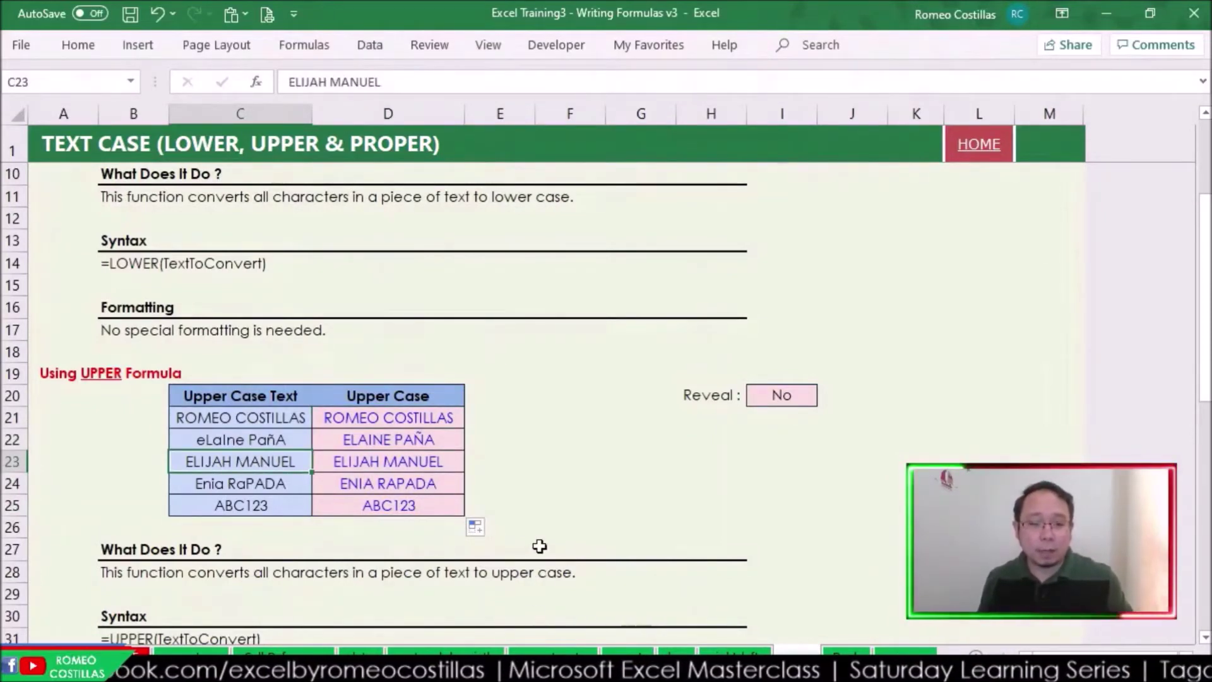
# Step: Set the Reveal option in I20 beside the UPPER table to Yes
pyautogui.scroll(1, 539, 546)
pyautogui.scroll(-3, 539, 546)
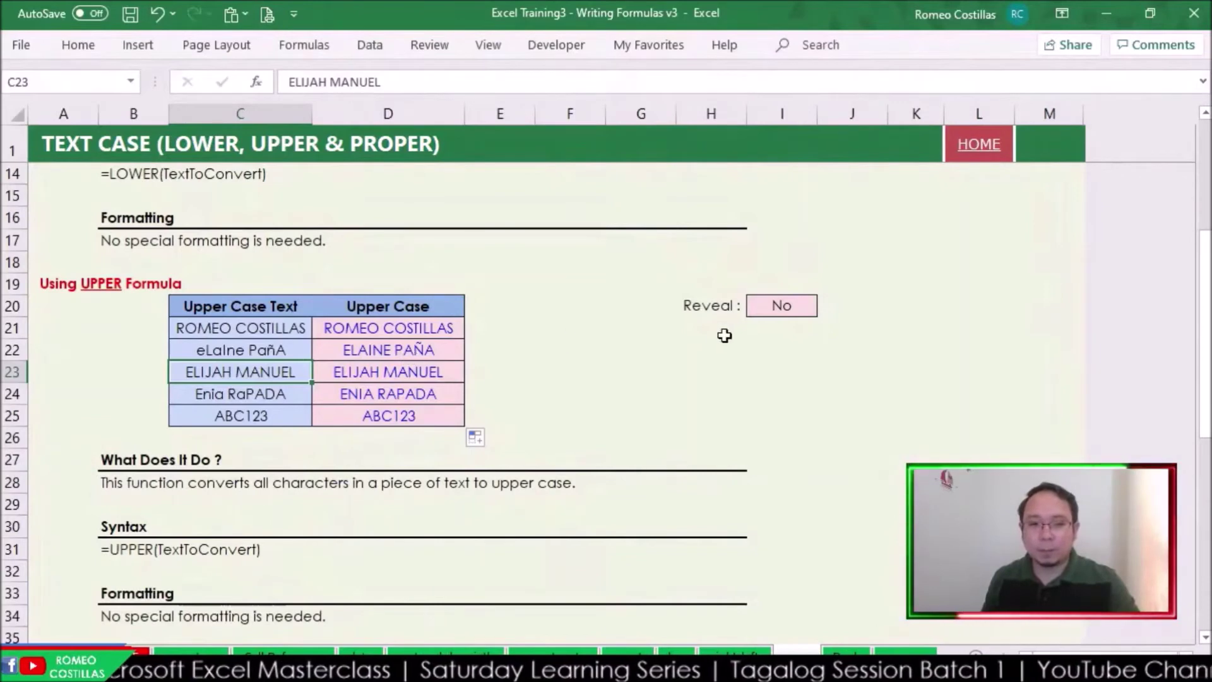
pyautogui.click(785, 305)
pyautogui.click(833, 309)
pyautogui.click(786, 305)
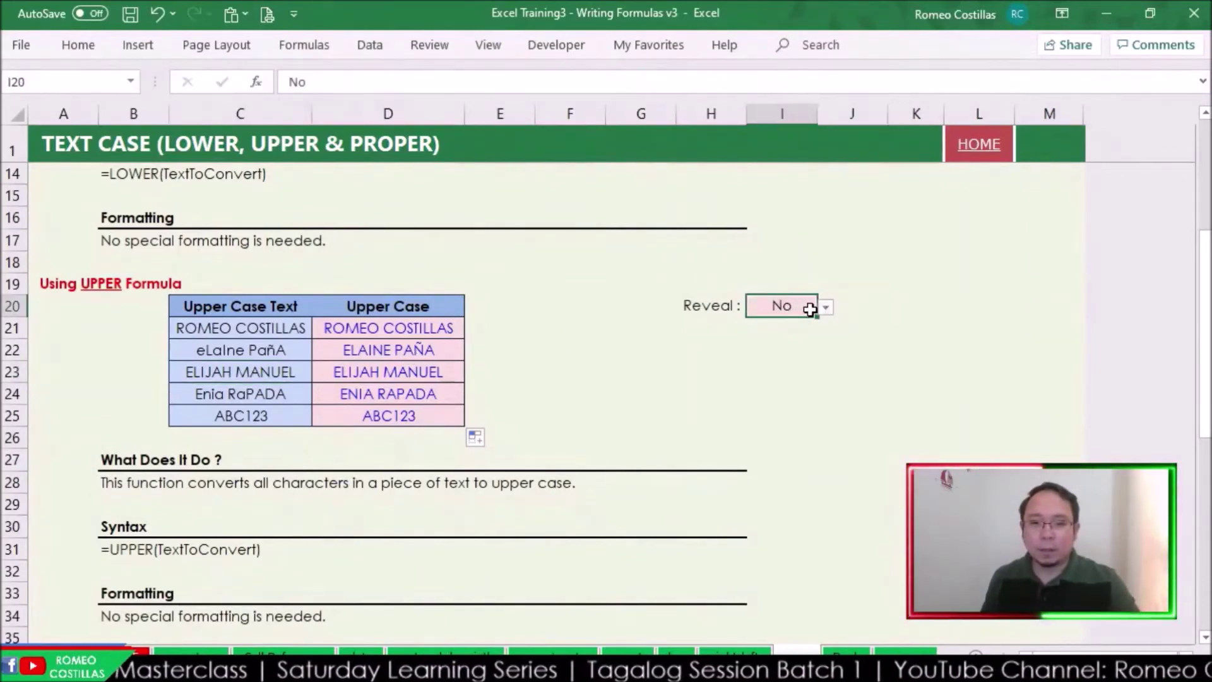
pyautogui.click(826, 308)
pyautogui.click(802, 337)
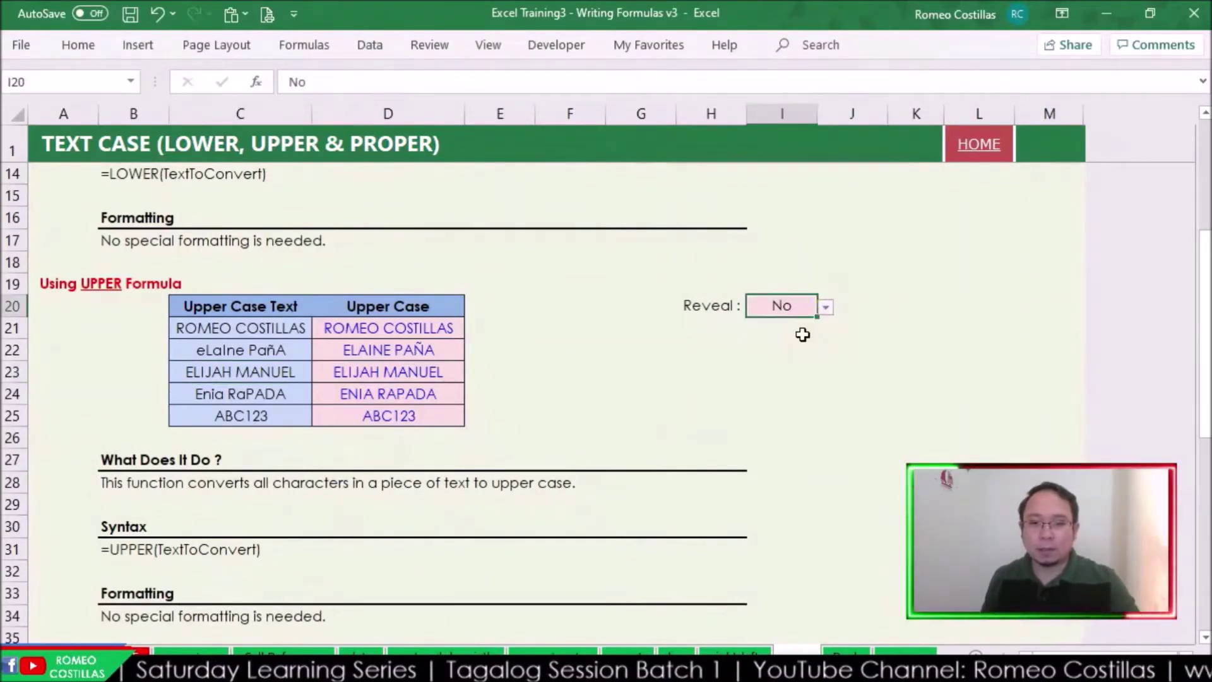
pyautogui.click(826, 308)
pyautogui.click(792, 323)
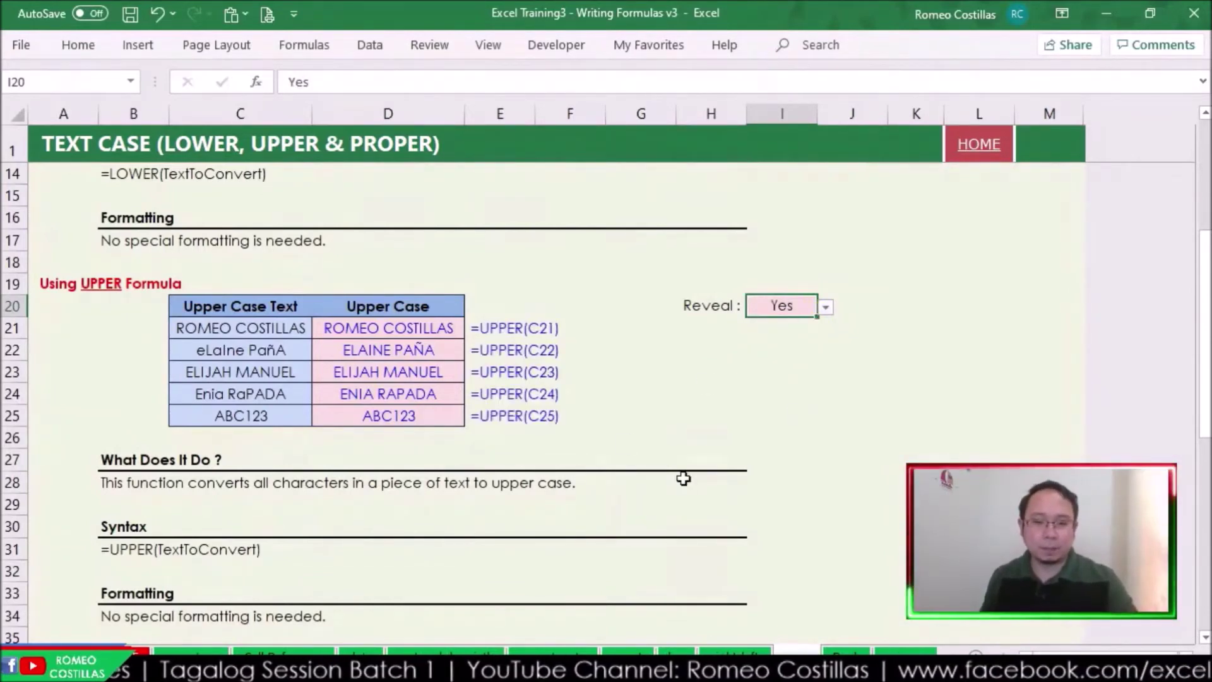
# Step: Change the result column header of the PROPER table in D37 to "Proper Case"
pyautogui.scroll(-4, 684, 479)
pyautogui.scroll(-1, 683, 478)
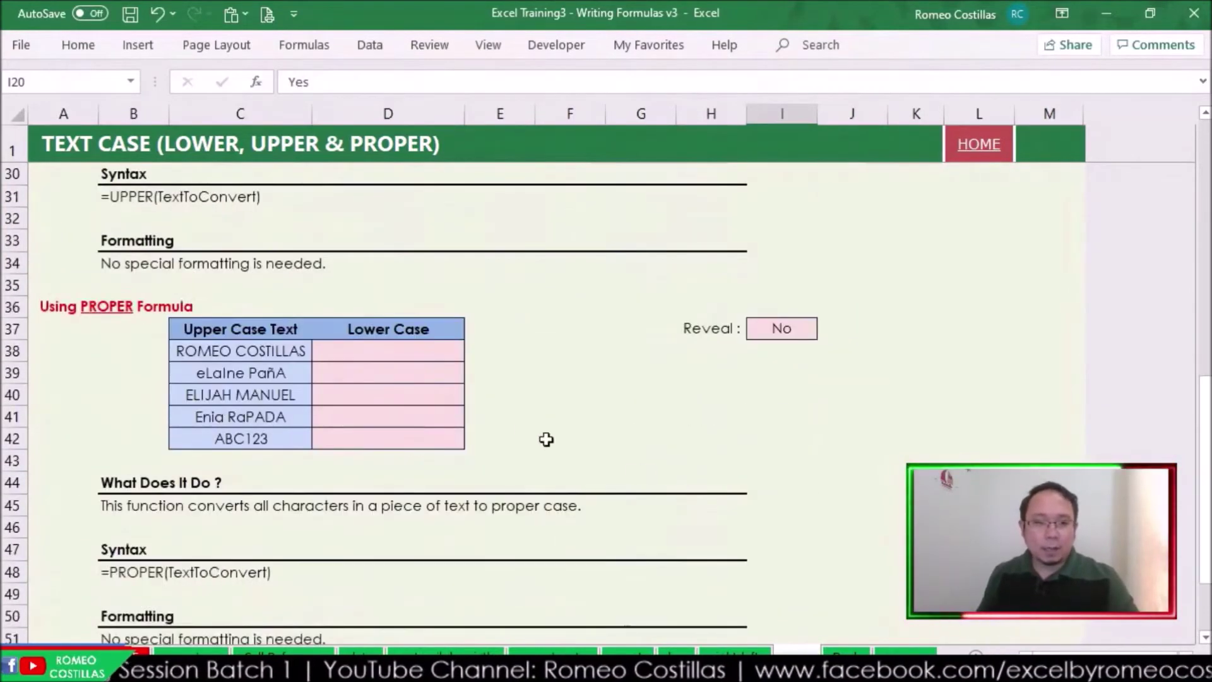
pyautogui.click(404, 347)
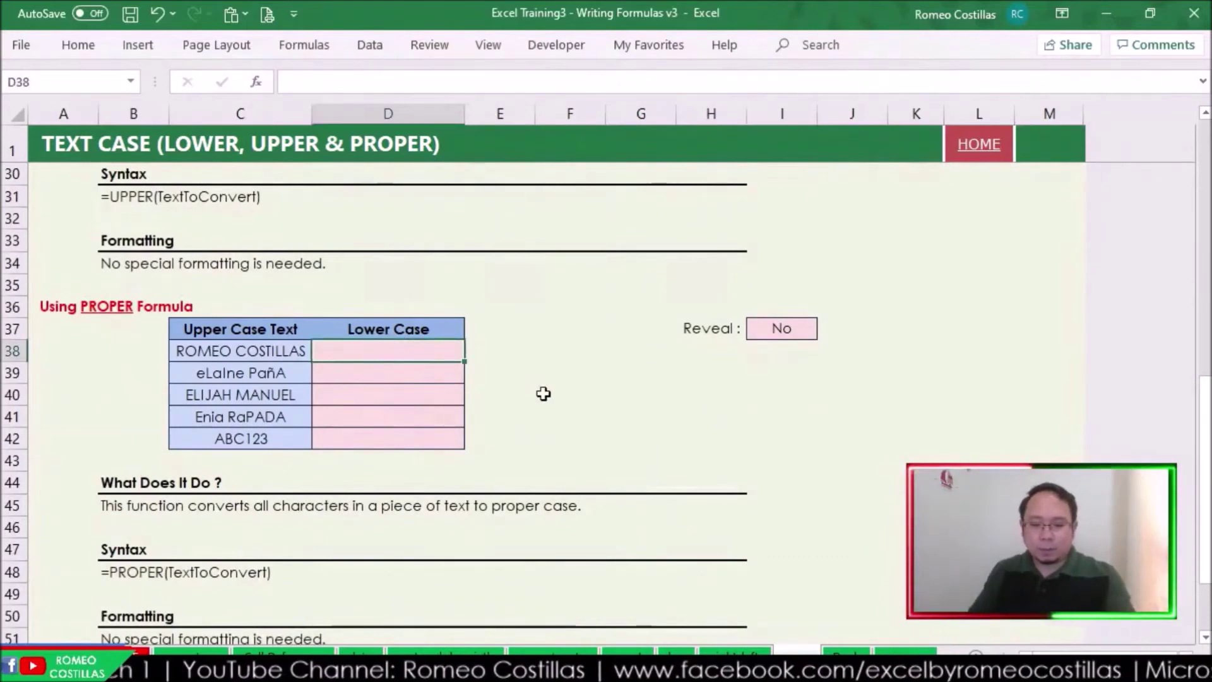
pyautogui.press('Up')
pyautogui.write('Proper ')
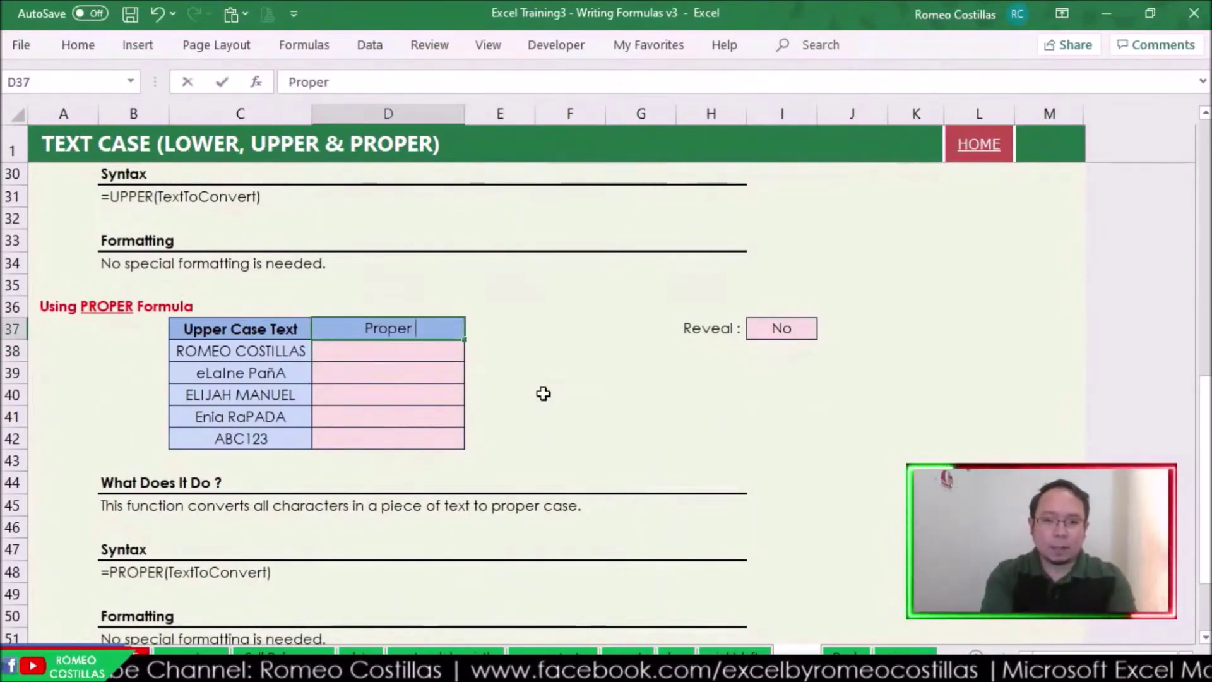
pyautogui.write('Case')
pyautogui.press('Return')
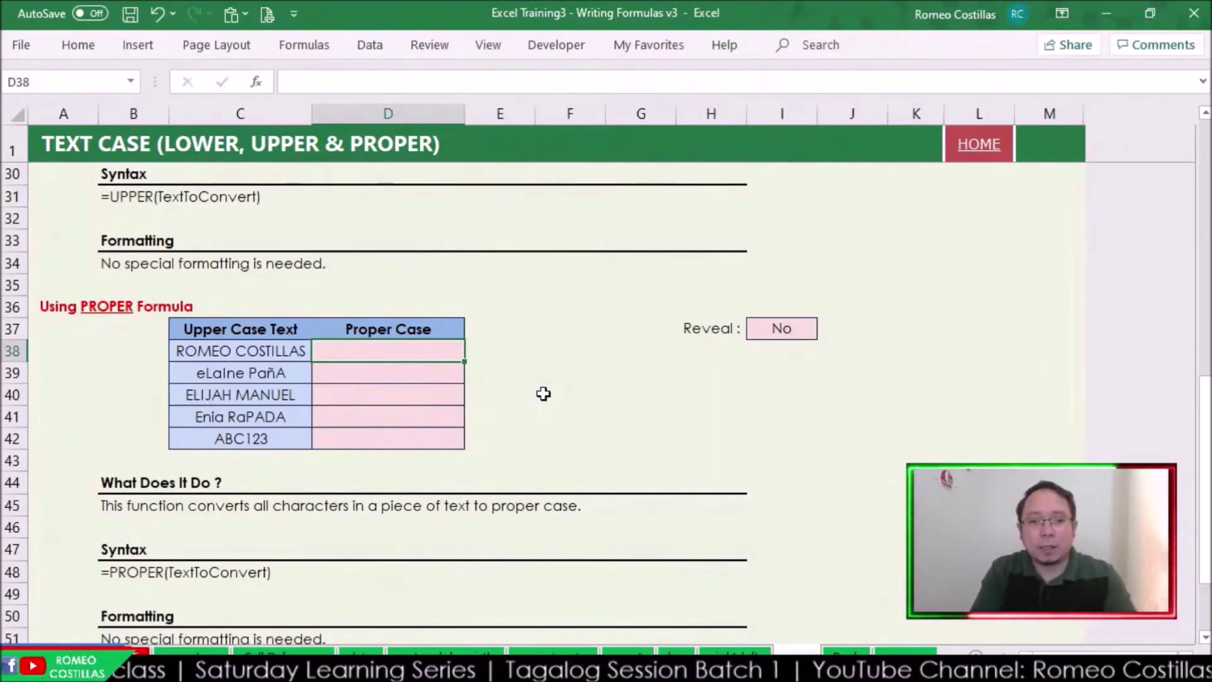
# Step: Enter the formula =PROPER(C38) in cell D38 to convert the first name to proper case
pyautogui.write('=')
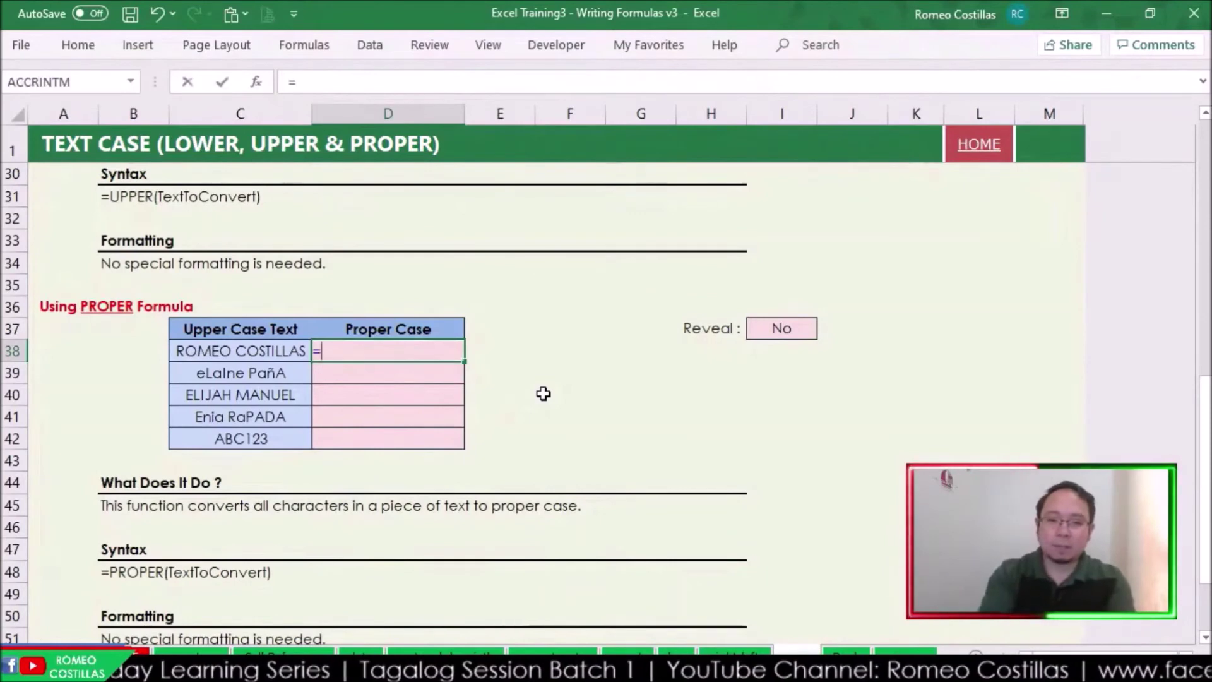
pyautogui.write('Proper')
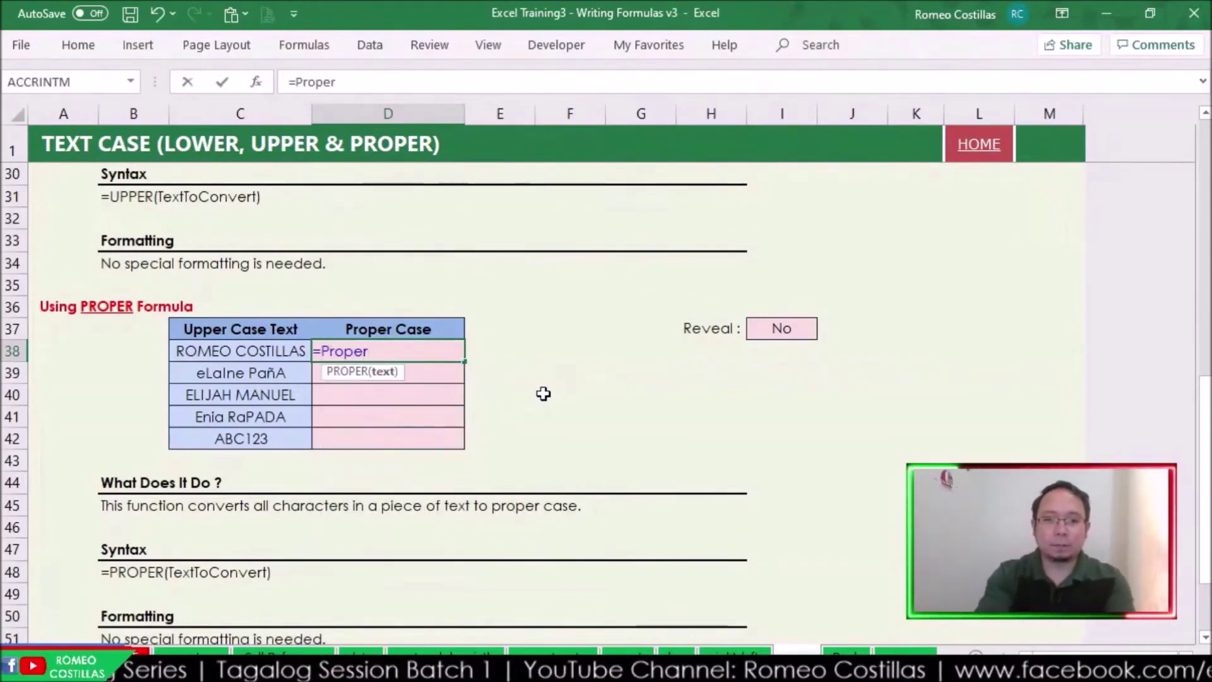
pyautogui.press('Tab')
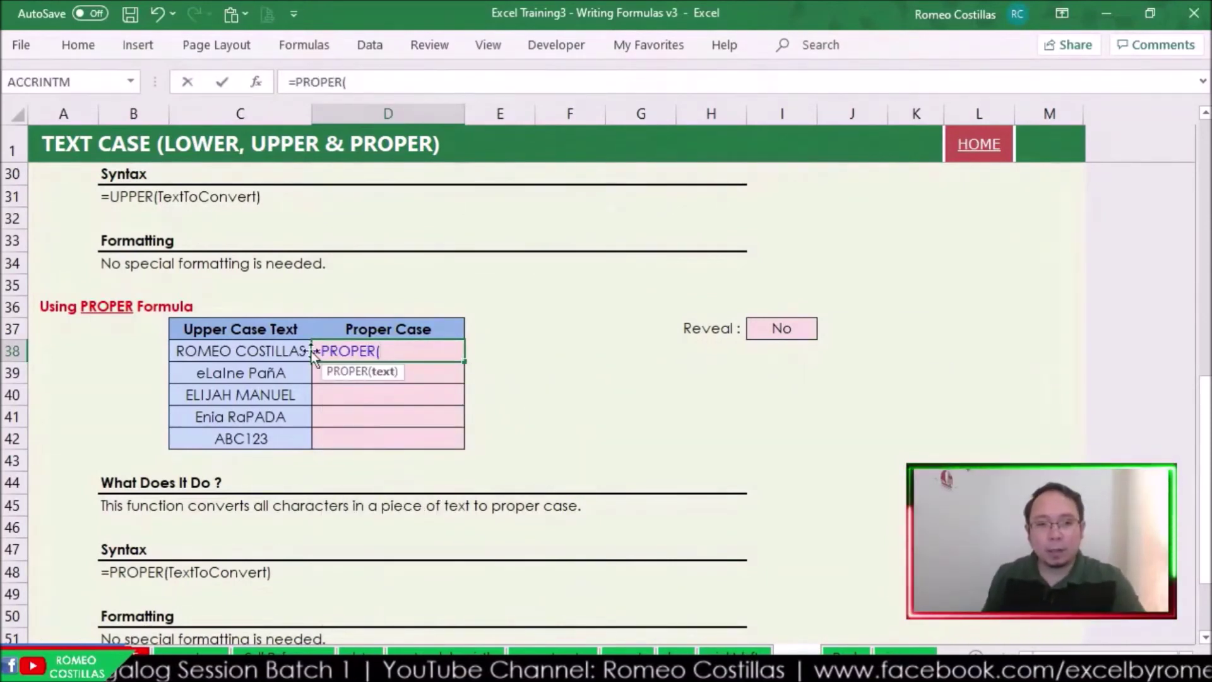
pyautogui.click(268, 350)
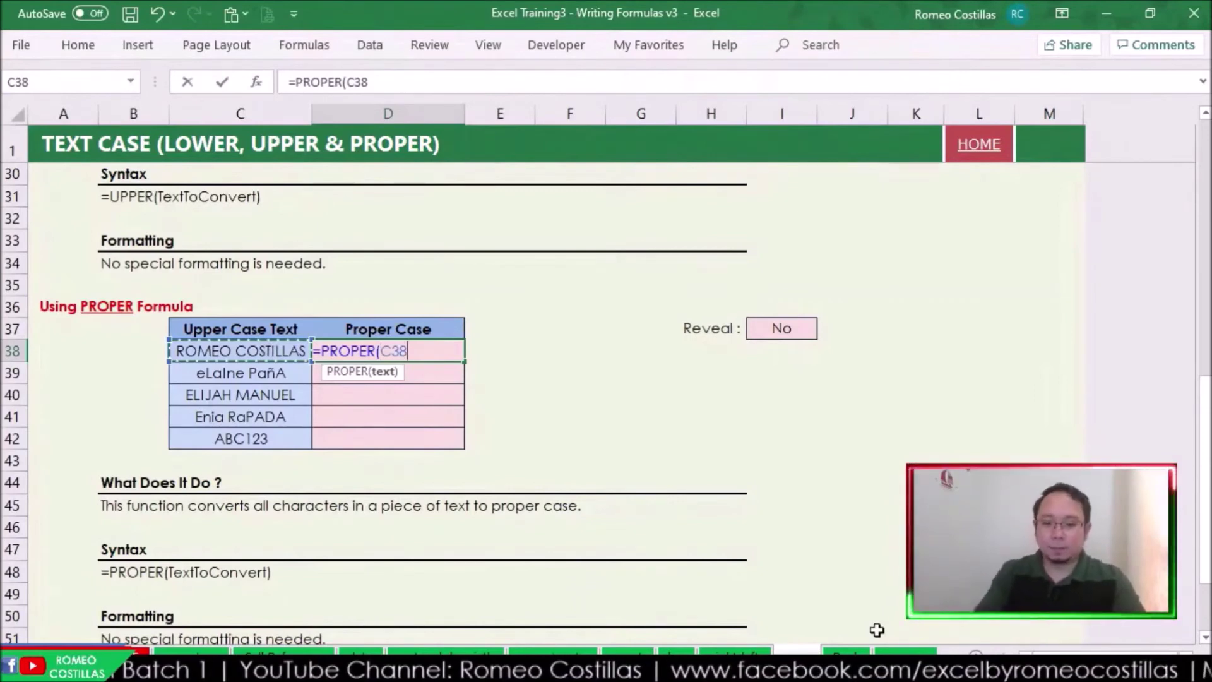
pyautogui.press('Return')
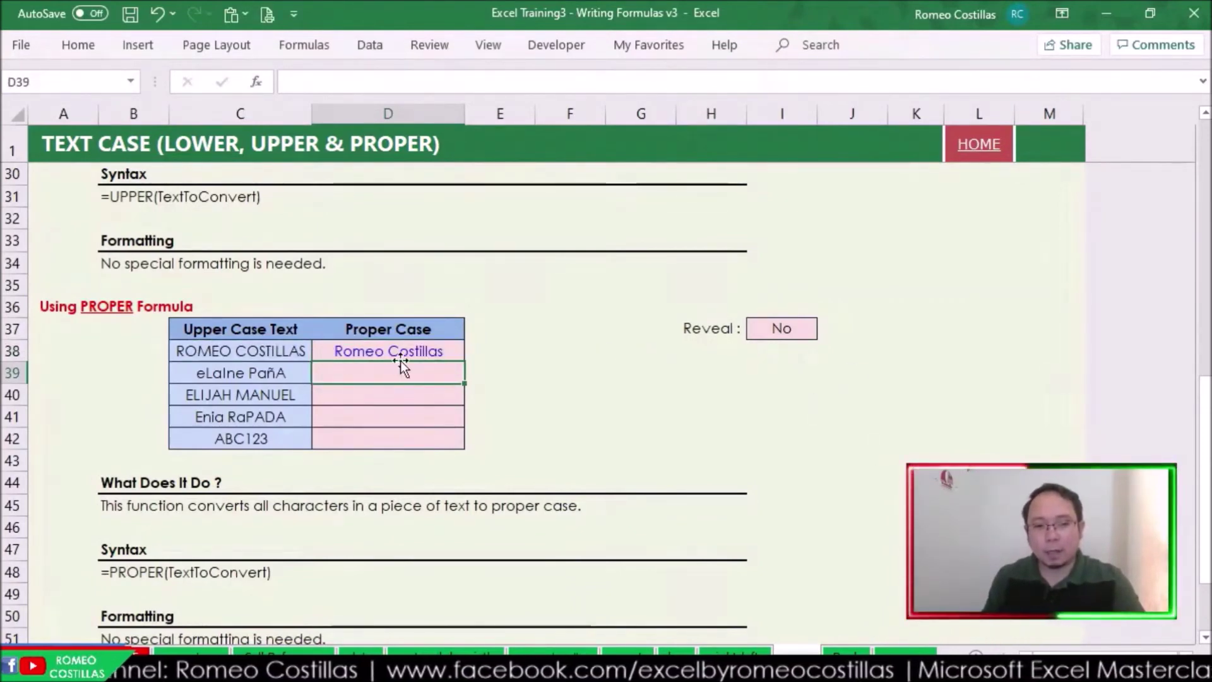
# Step: Compare the source text in C38 with its result, and fill the PROPER formula from D38 down through D42
pyautogui.click(292, 353)
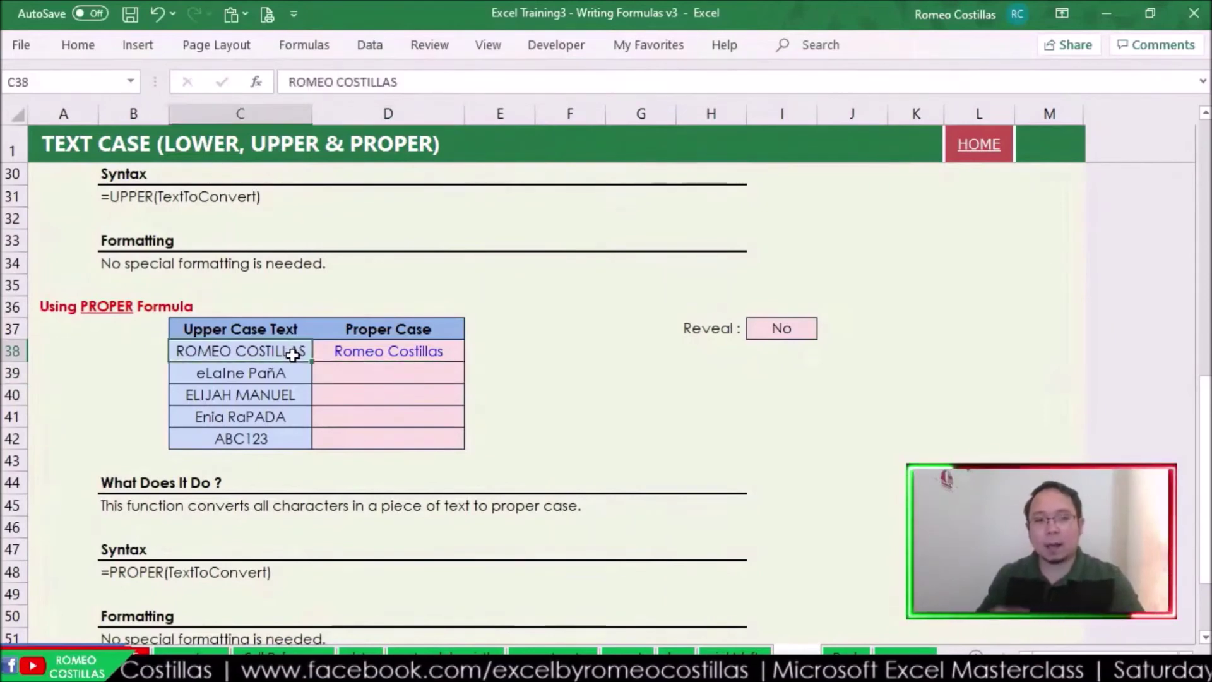
pyautogui.click(429, 348)
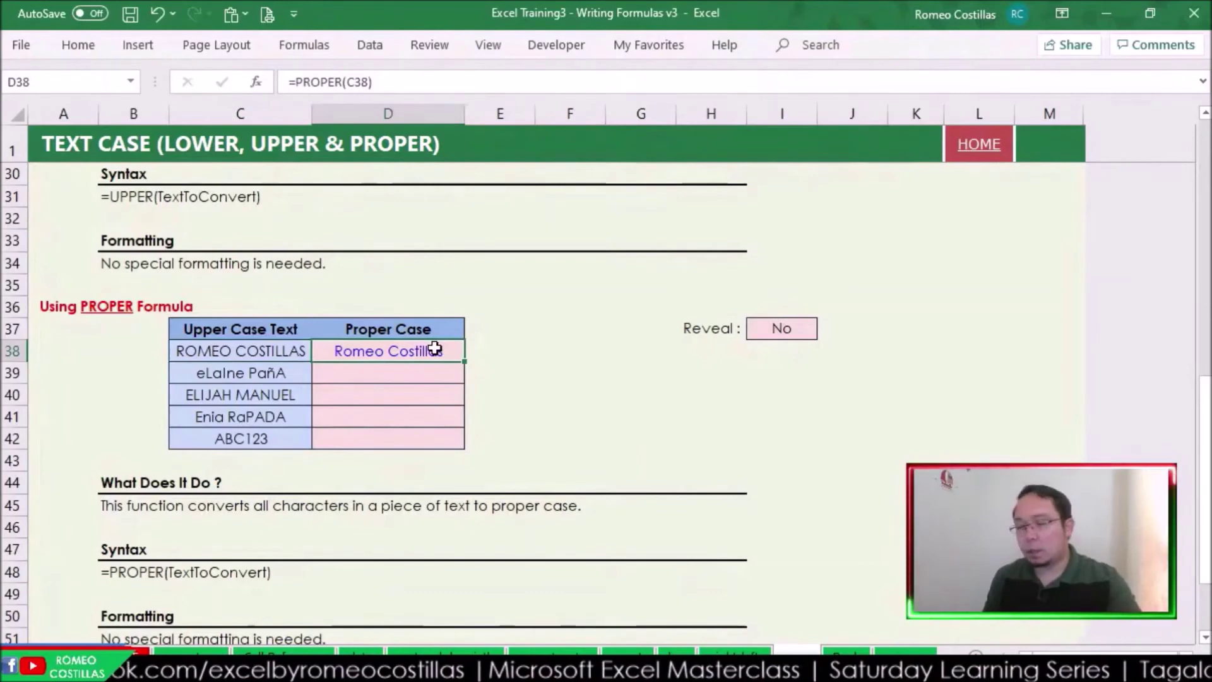
pyautogui.moveTo(466, 360); pyautogui.dragTo(462, 449)
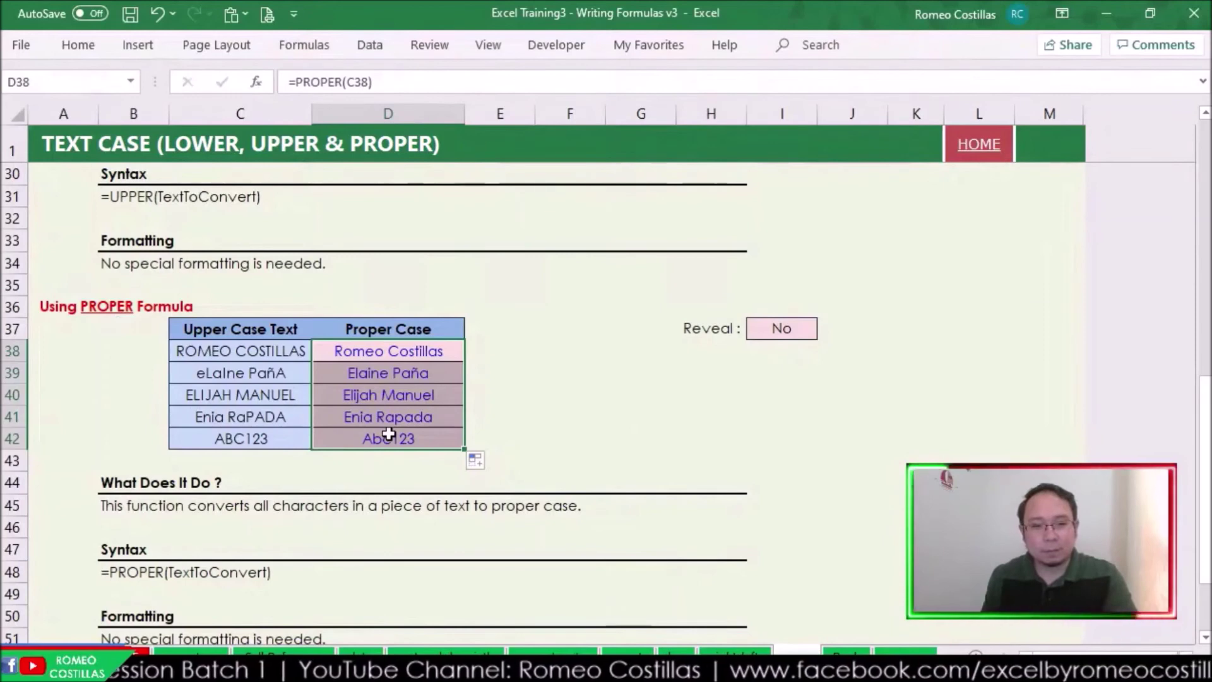
# Step: Change the Reveal option in I37 beside the PROPER table
pyautogui.click(781, 333)
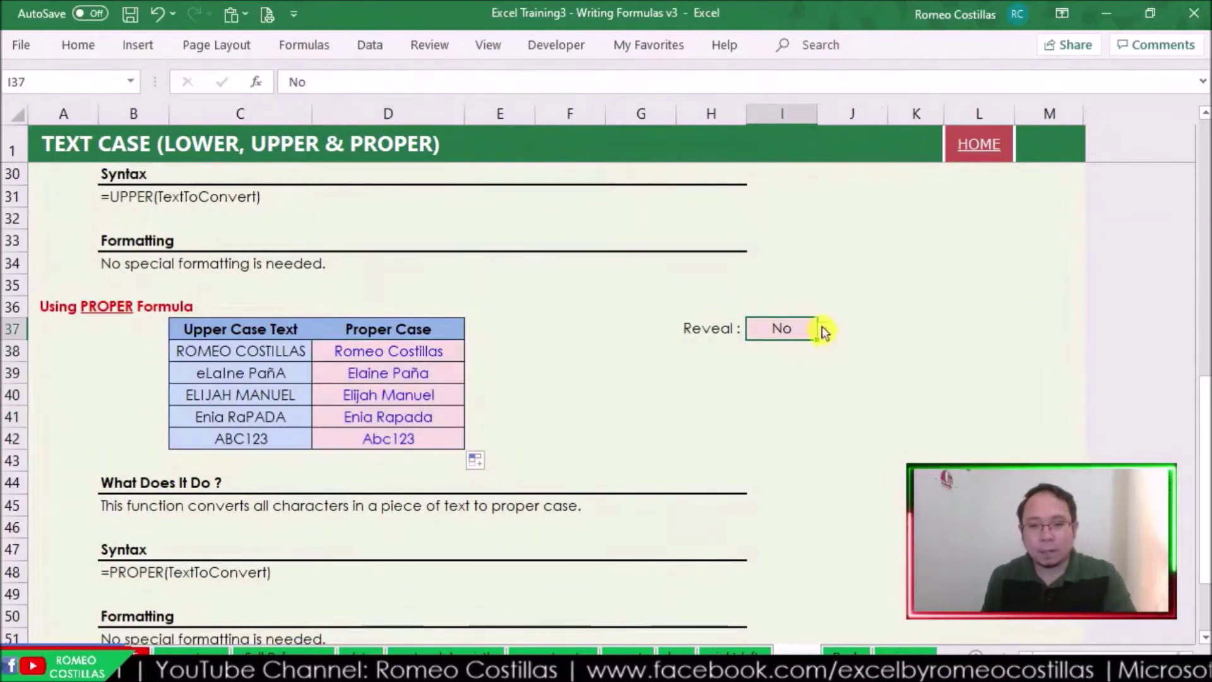